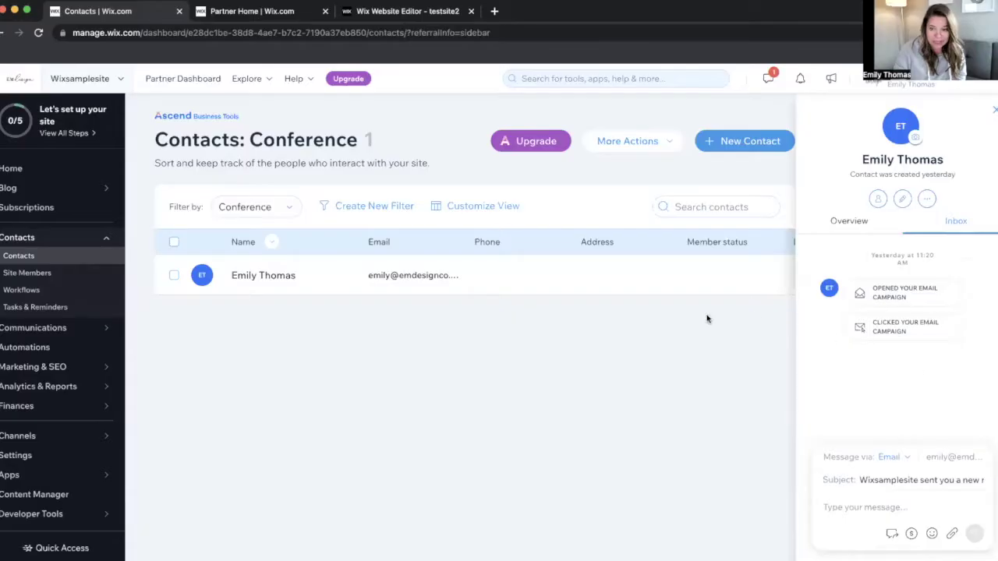
Open the site's Automations page and look through the suggested automation templates
click(31, 348)
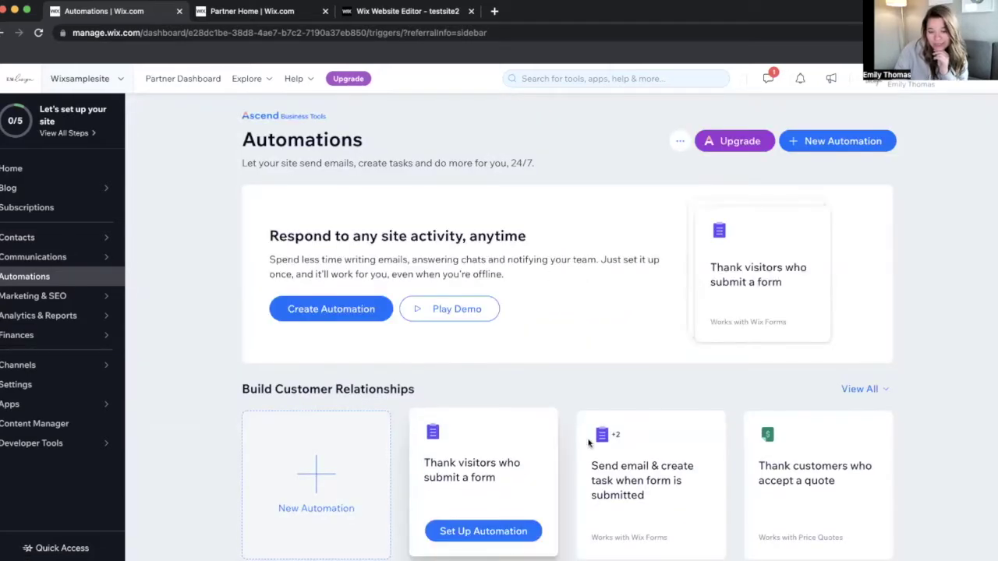
scroll(624, 401, down, 2)
scroll(626, 400, down, 1)
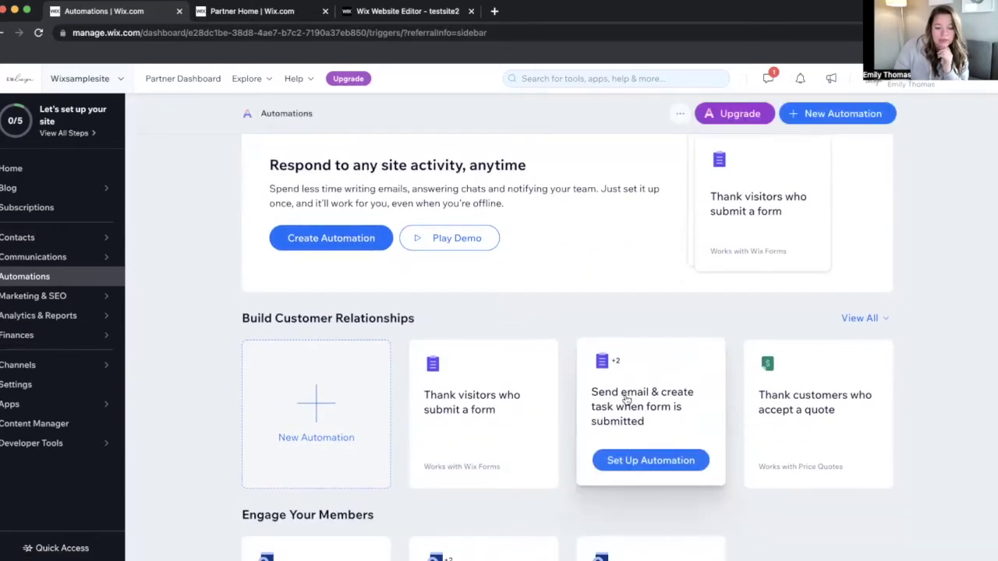
scroll(464, 387, down, 3)
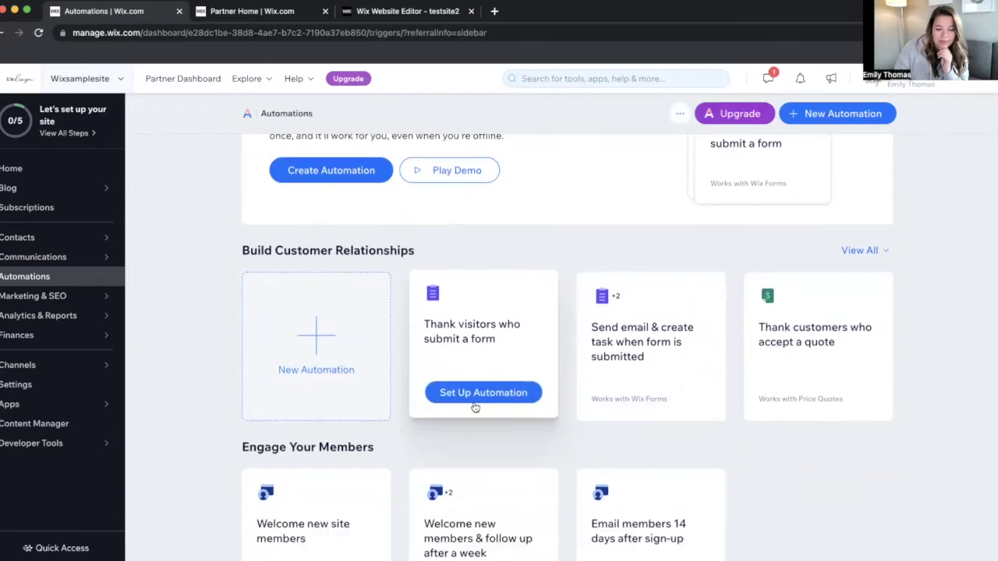
scroll(610, 463, down, 8)
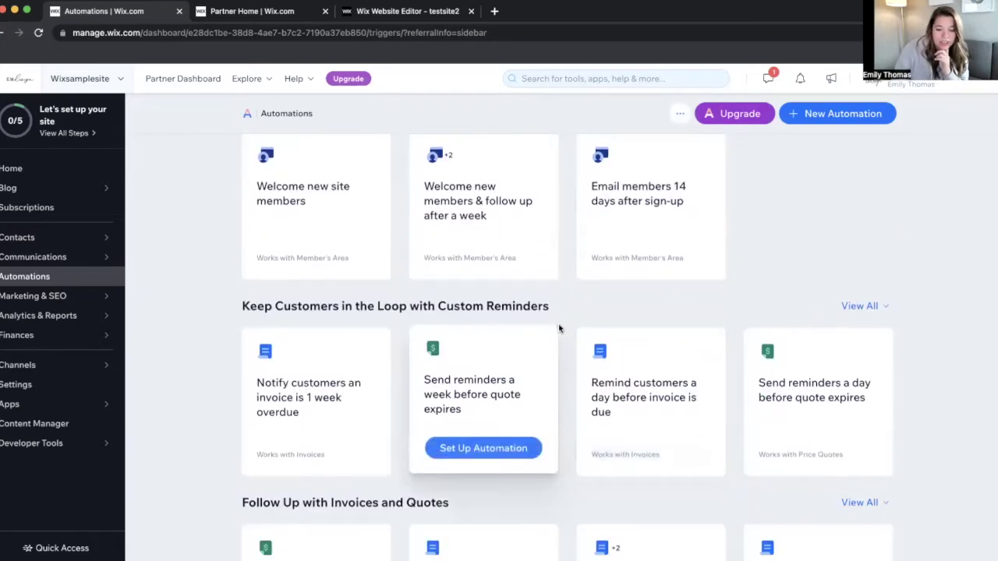
scroll(557, 430, down, 5)
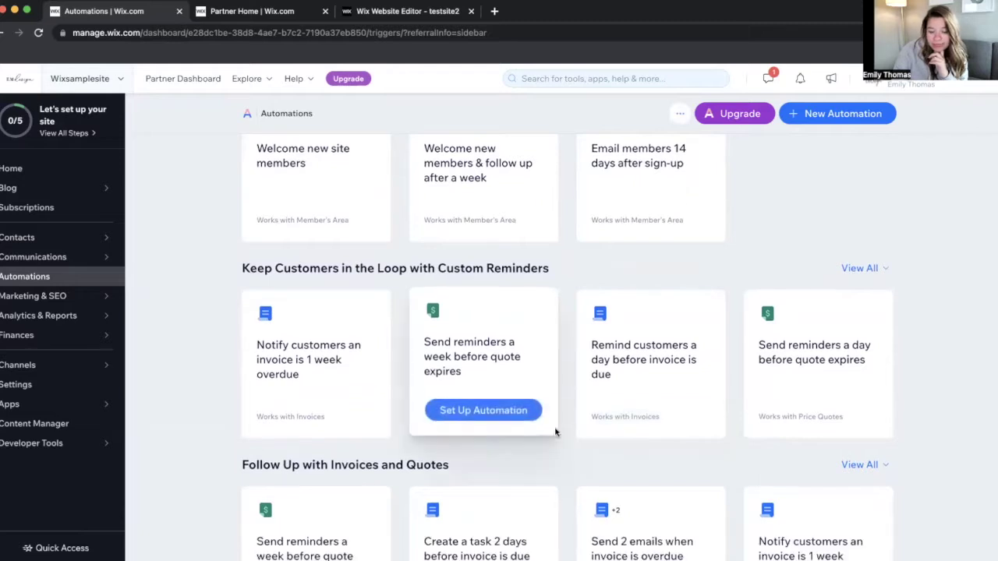
scroll(556, 433, up, 15)
scroll(556, 433, up, 1)
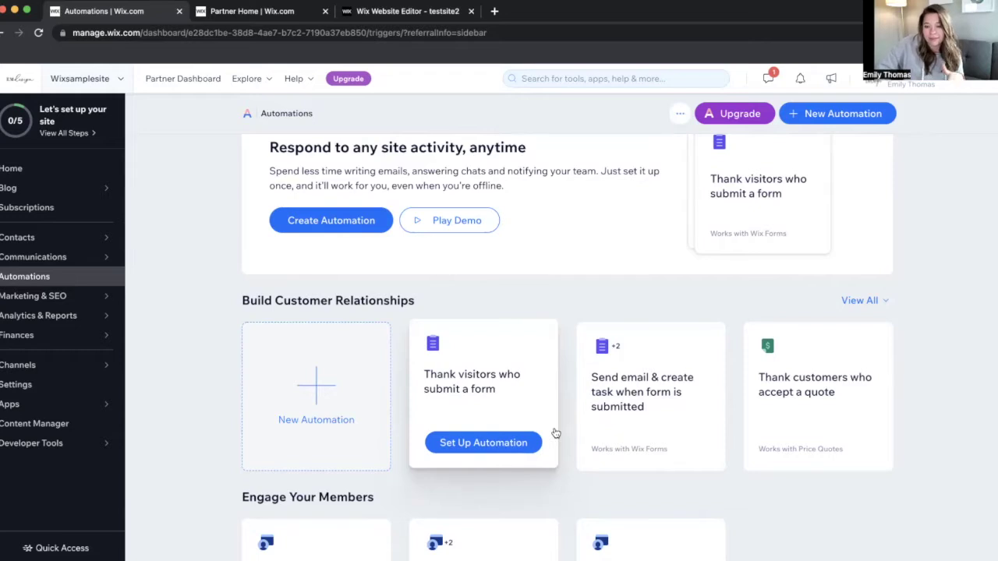
Create a new automation from scratch, name it "opt in" and expand its trigger settings
click(306, 394)
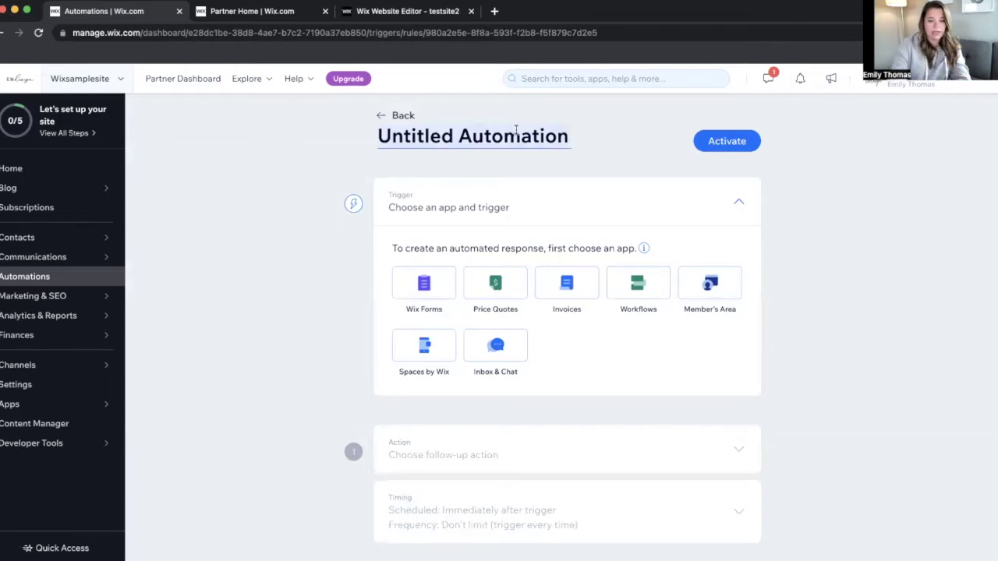
click(515, 130)
text(opt in)
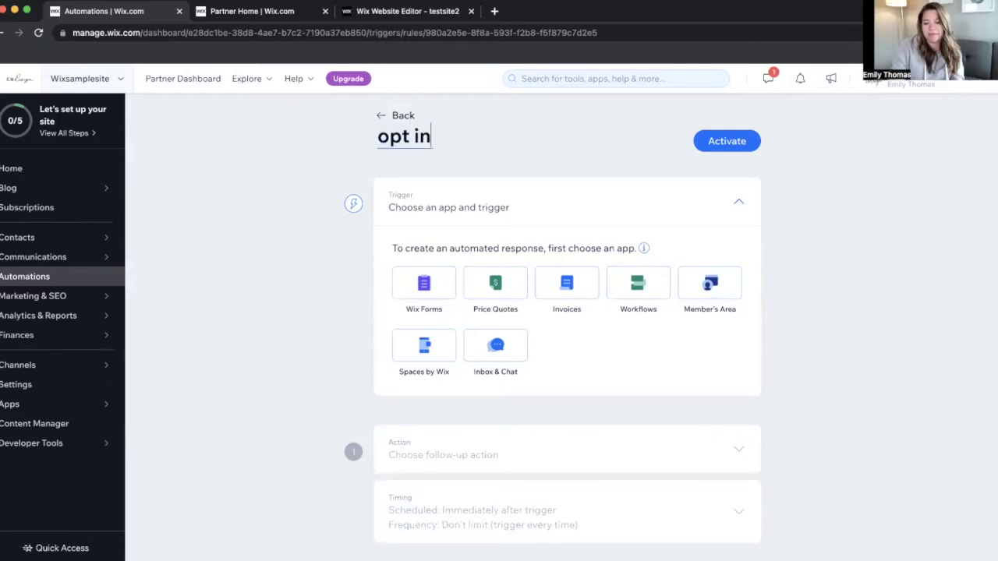
click(563, 209)
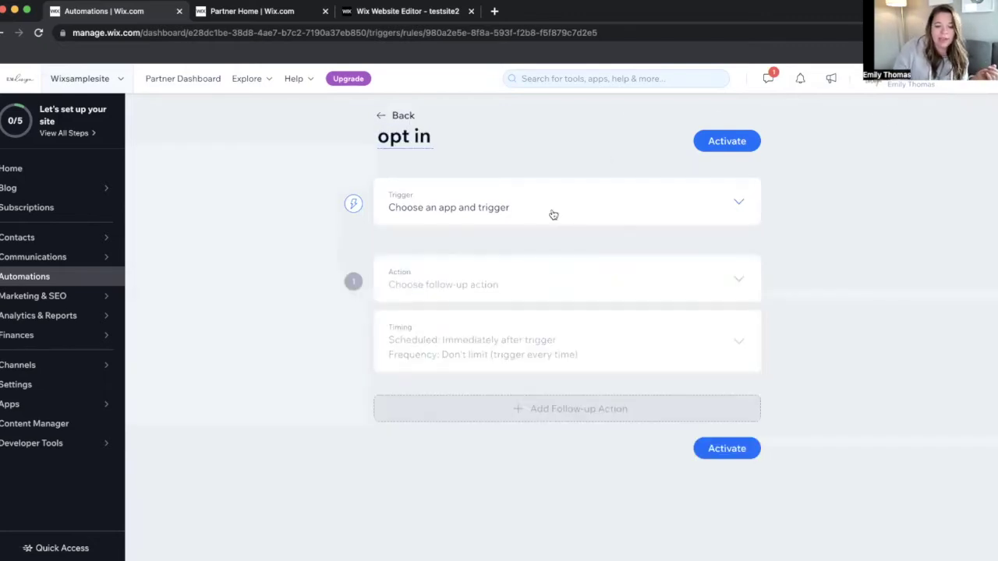
click(548, 213)
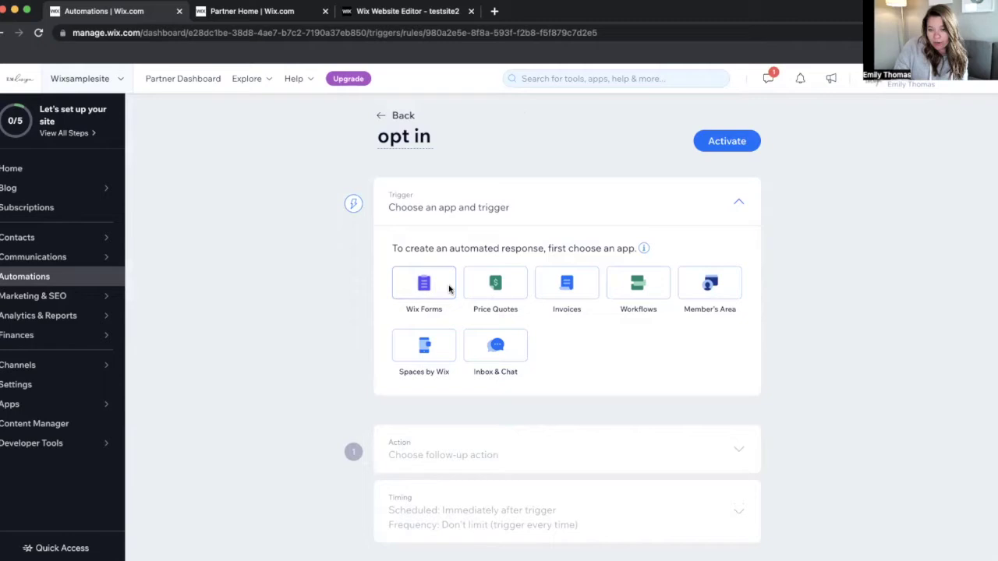
Try Invoices as the trigger app and examine the triggers it offers
click(583, 283)
scroll(598, 330, down, 3)
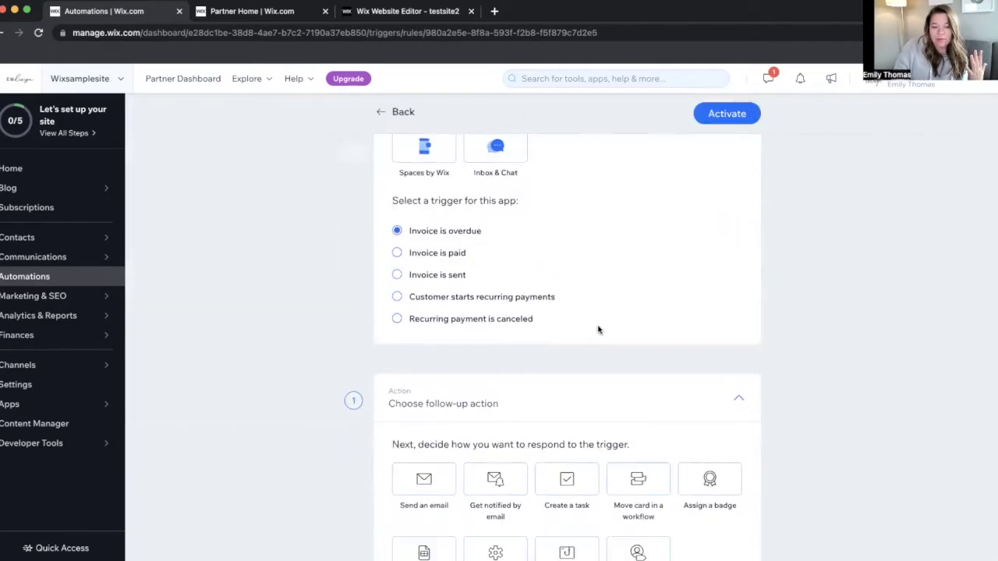
scroll(598, 330, up, 3)
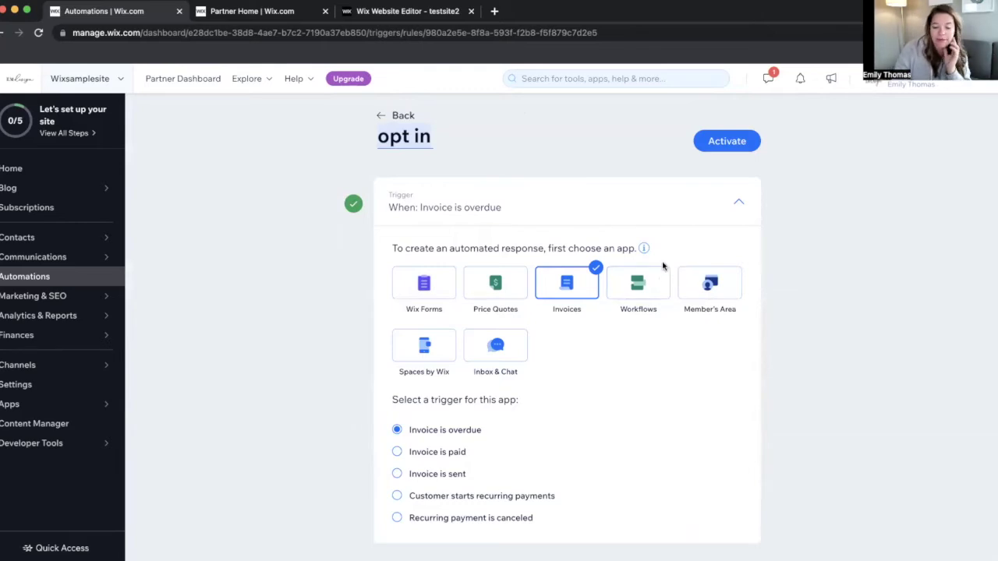
Set the automation's trigger app to Wix Forms
click(424, 283)
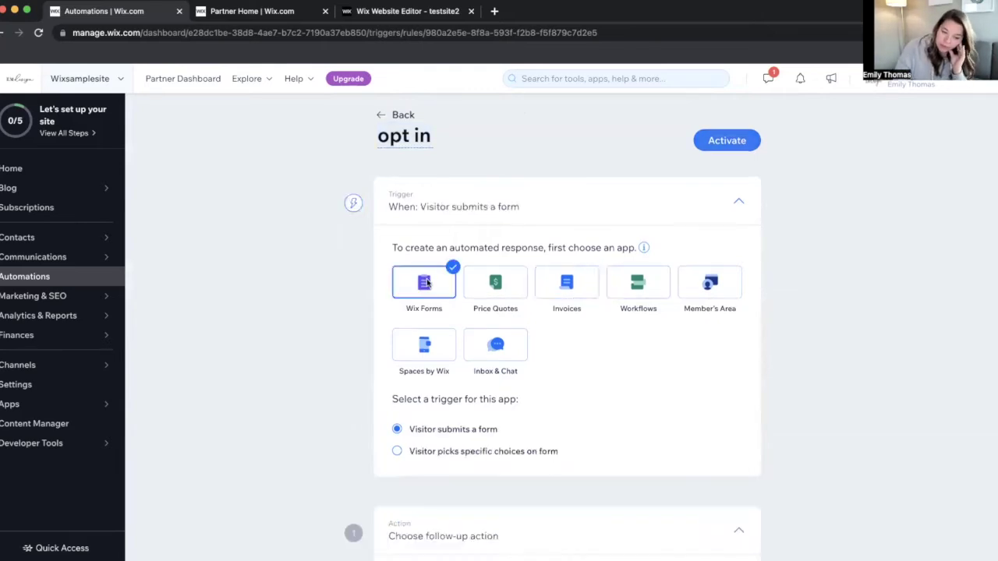
scroll(484, 276, down, 3)
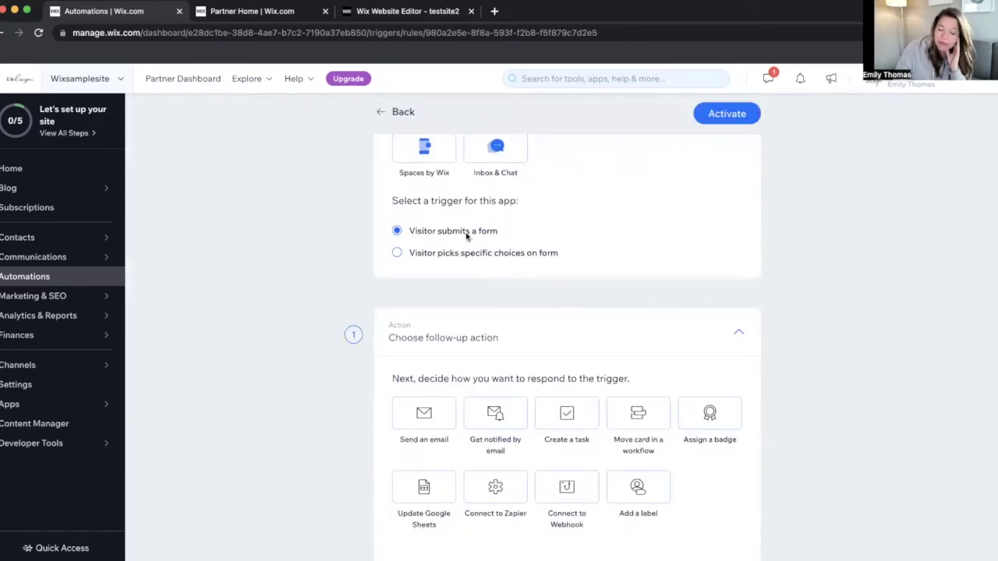
Try the "Visitor picks specific choices on form" trigger and look for a form to select
click(435, 254)
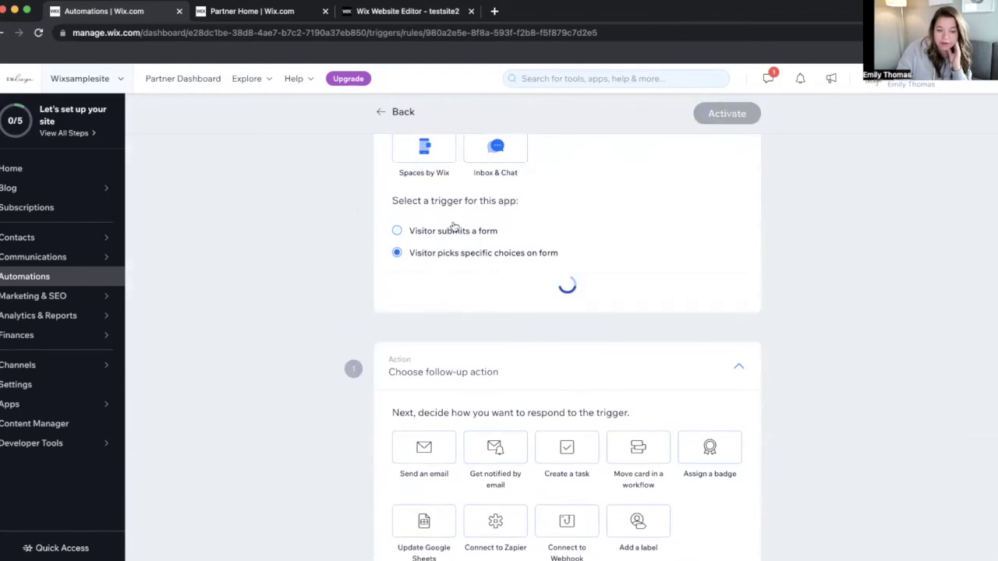
click(466, 310)
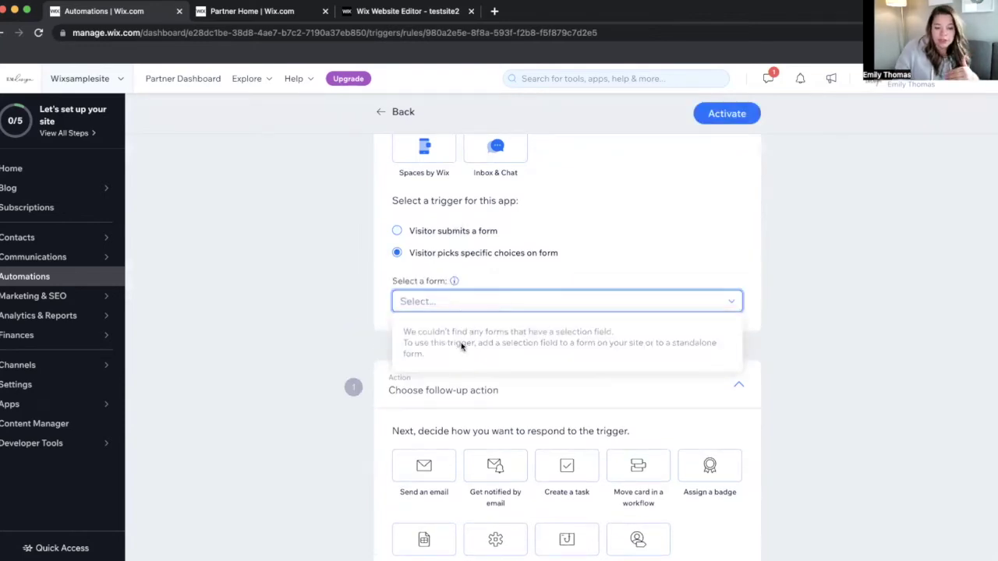
mouse_move(454, 280)
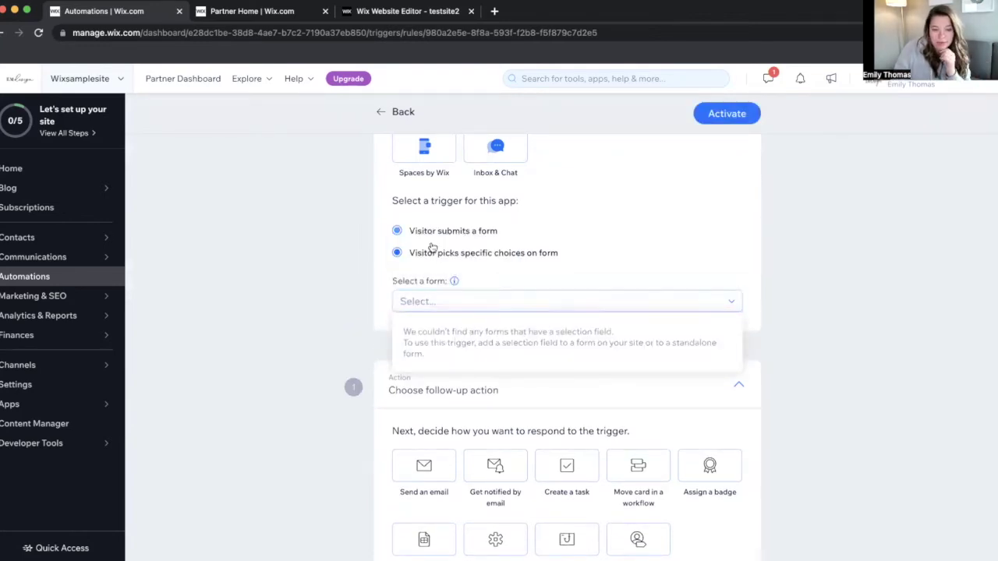
Set the trigger to "Visitor submits a form" and choose "Send an email" as the first follow-up action
click(440, 230)
scroll(427, 382, down, 1)
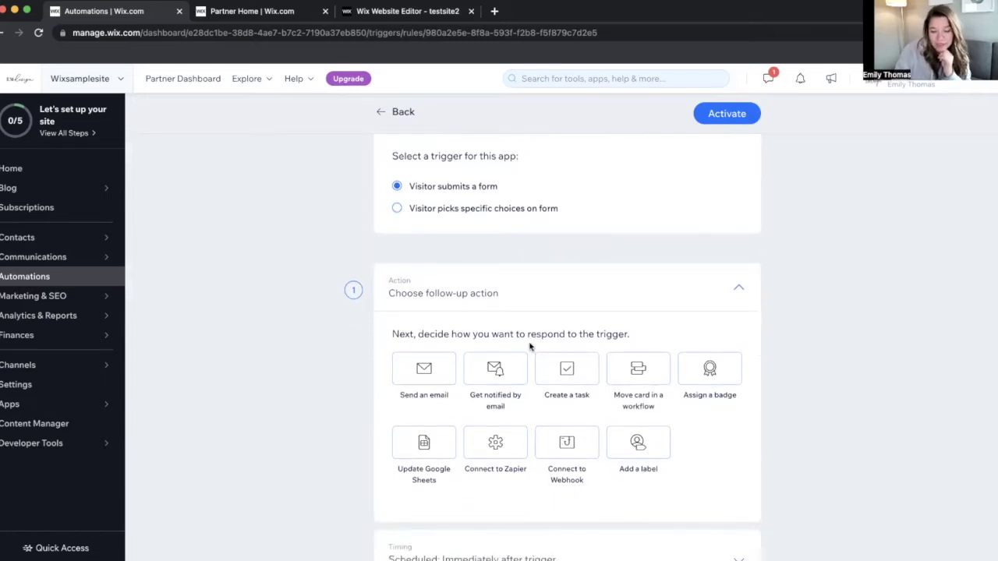
scroll(530, 347, down, 1)
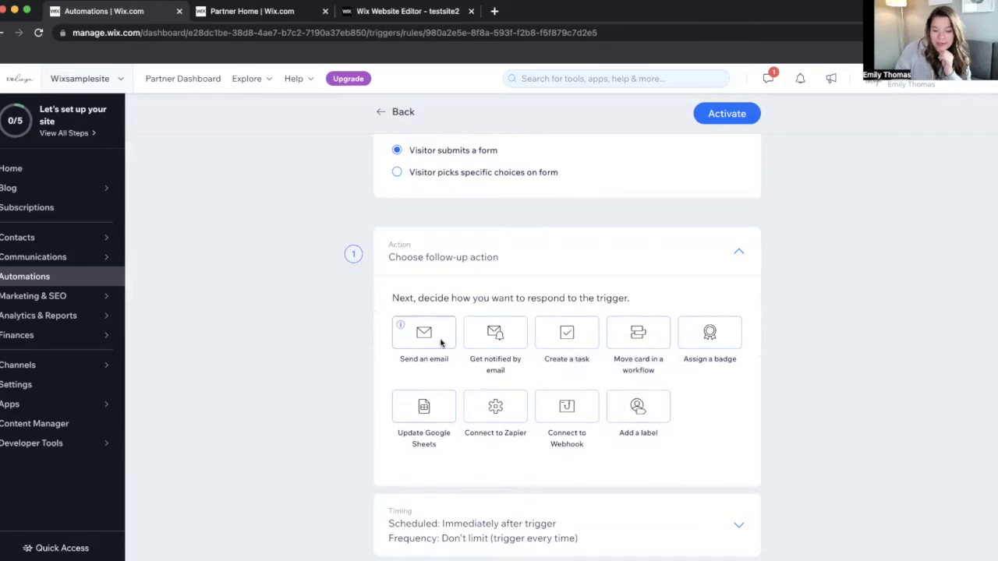
scroll(445, 350, down, 3)
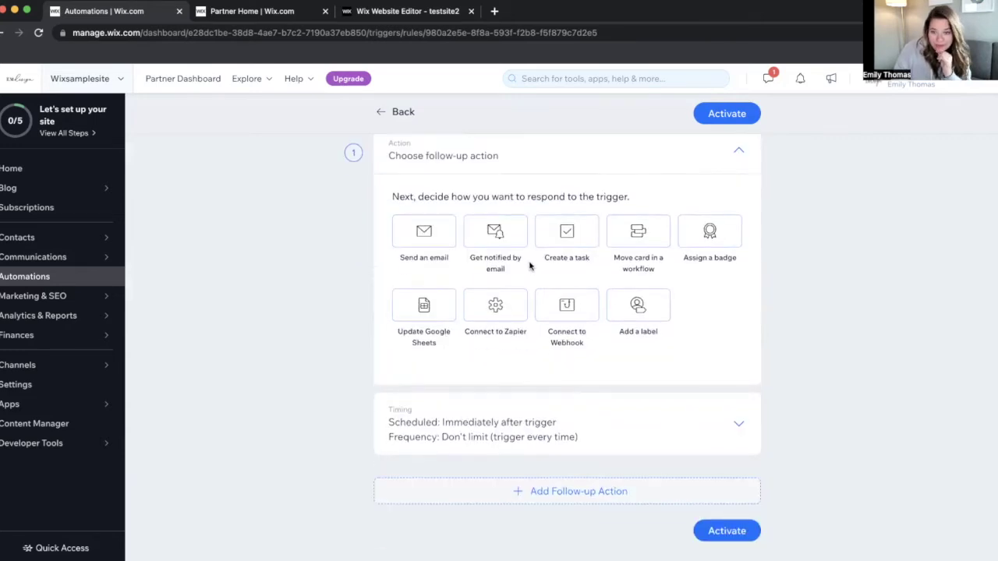
click(415, 245)
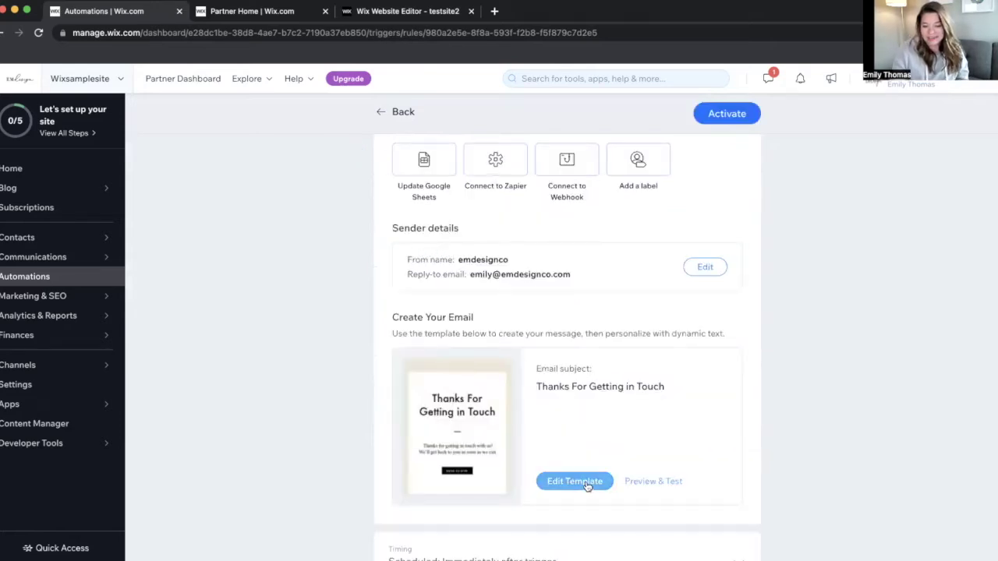
Add a second follow-up action to the automation and review its available actions and timing options
scroll(623, 379, down, 3)
mouse_move(545, 486)
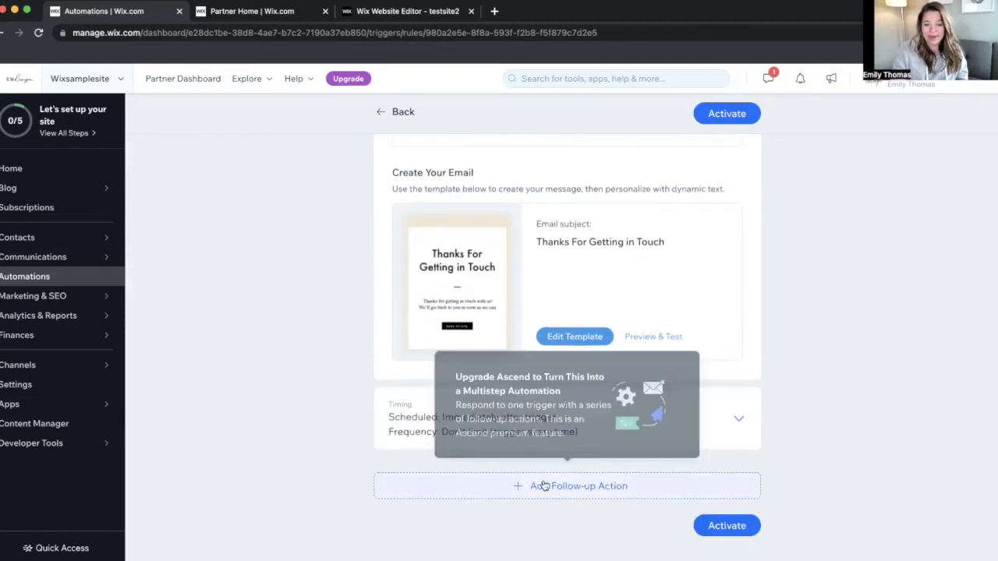
click(549, 486)
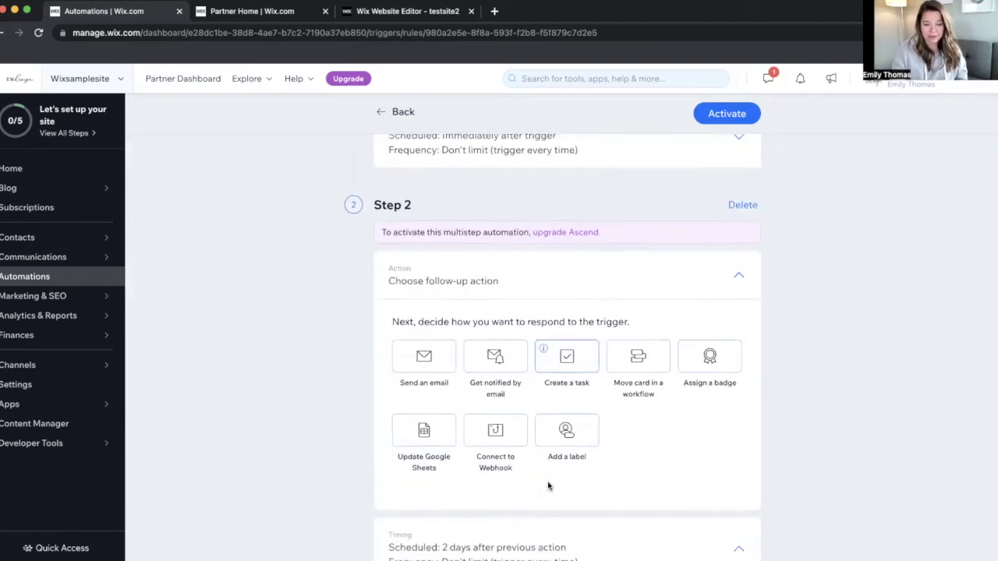
scroll(581, 286, down, 1)
scroll(581, 285, down, 1)
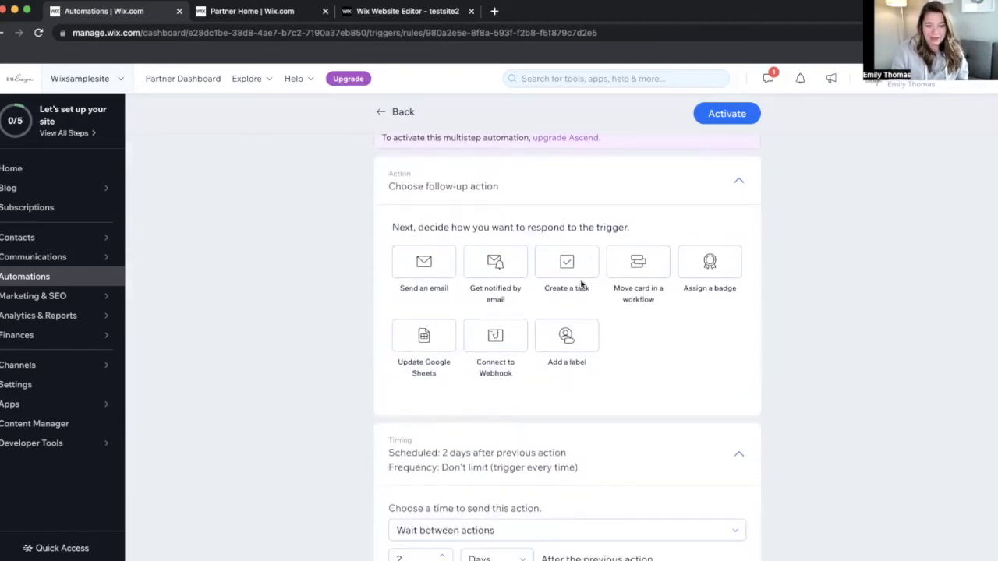
scroll(482, 265, down, 3)
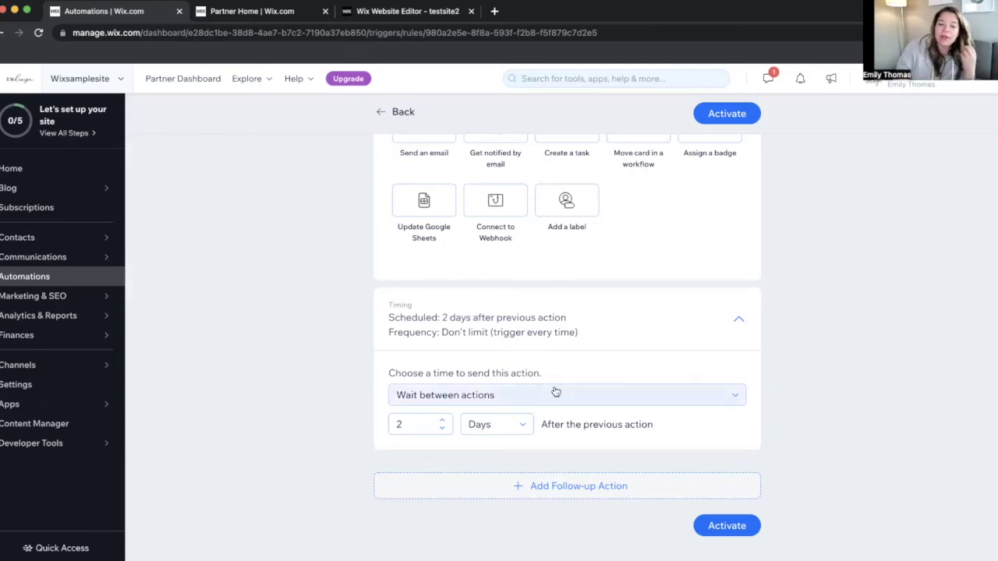
scroll(555, 391, up, 15)
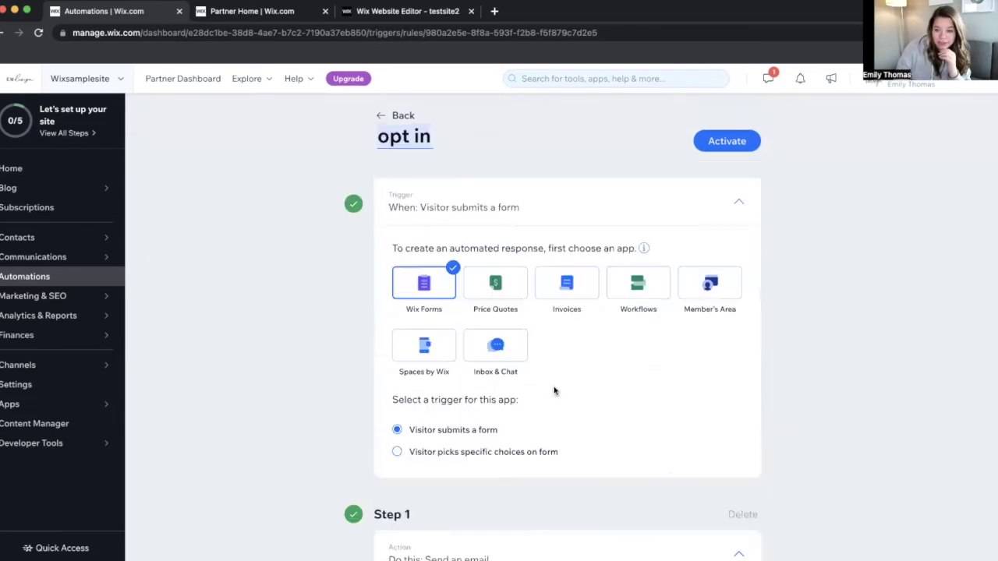